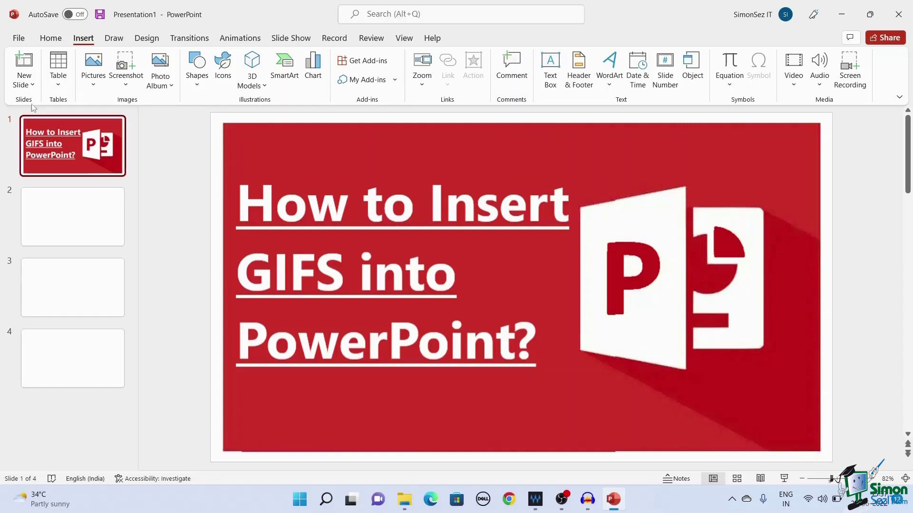
- Delete the title and content placeholders from slide 2, leaving it blank
left_click(51, 38)
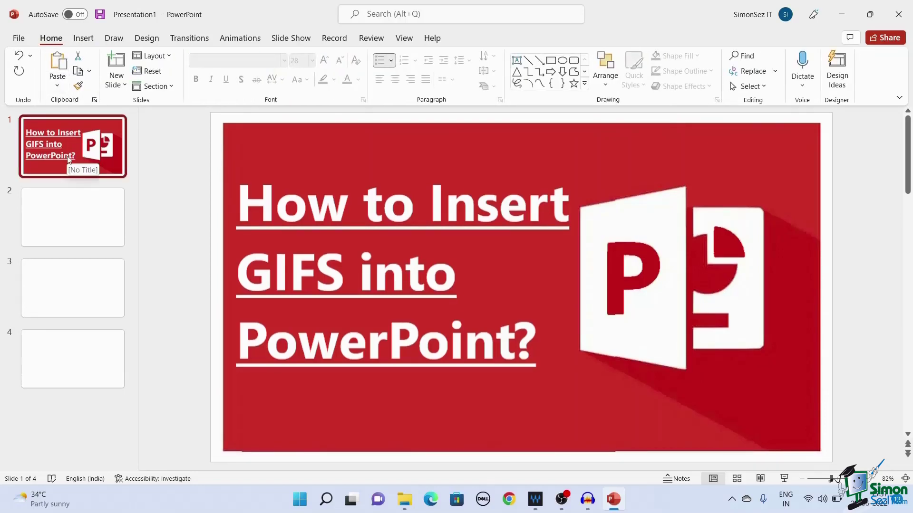
left_click(87, 227)
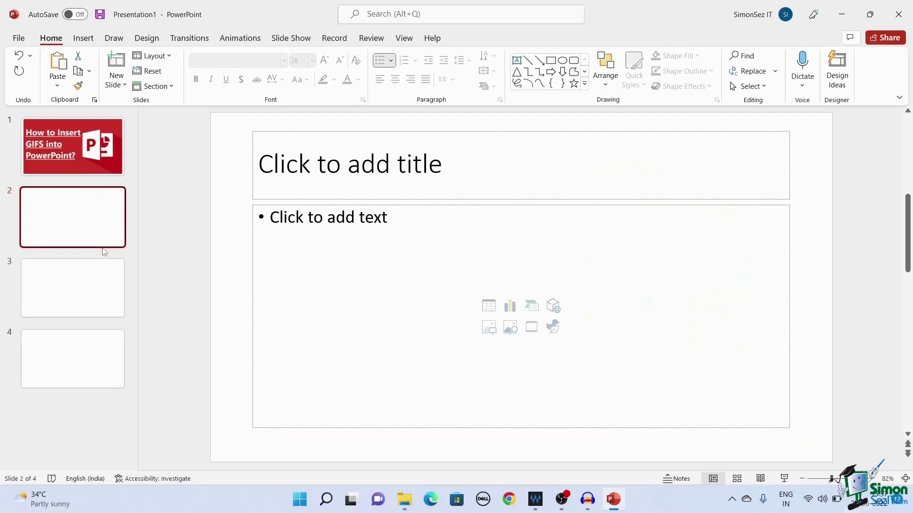
left_click(477, 166)
key("Delete")
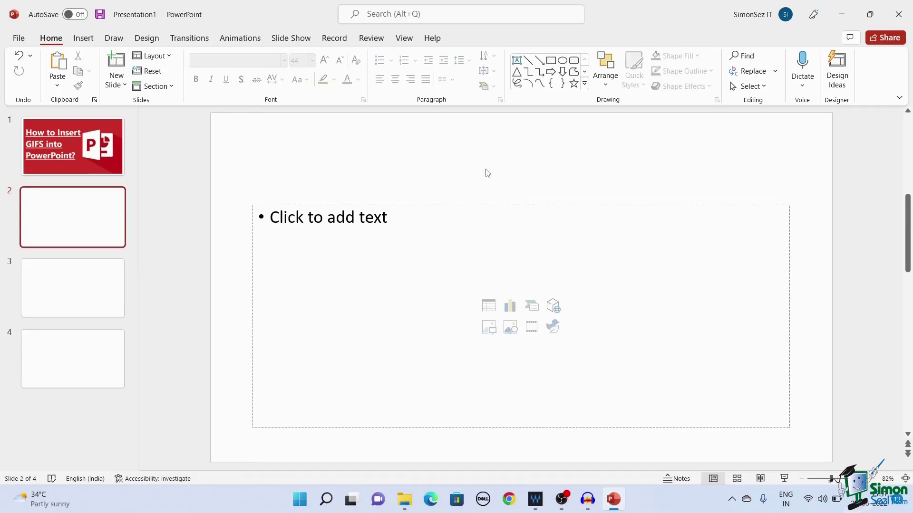
left_click(476, 238)
key("Delete")
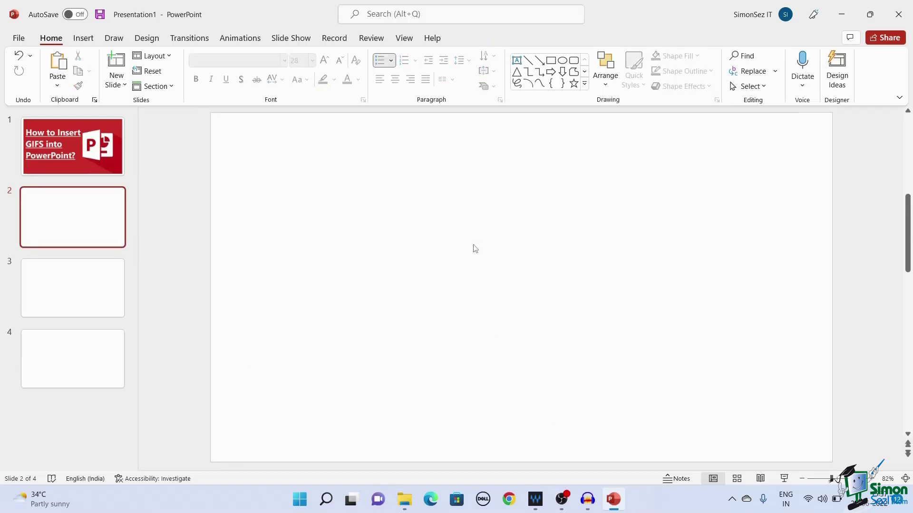
- Insert the HELLO! penguin GIF from the Pictures folder onto slide 2
left_click(83, 38)
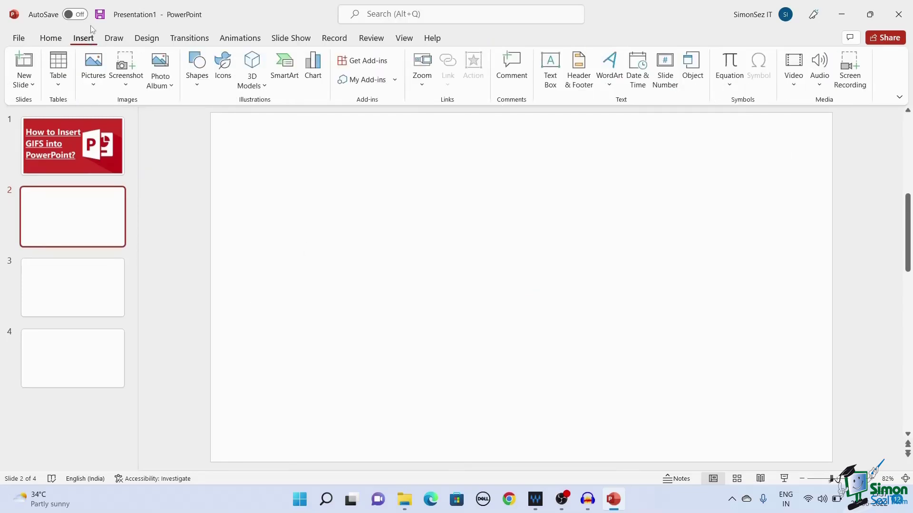
left_click(94, 87)
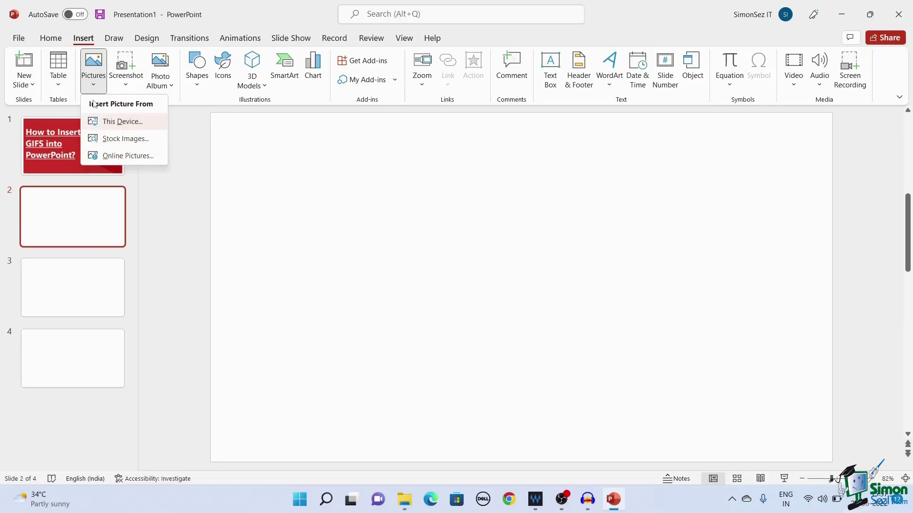
left_click(121, 121)
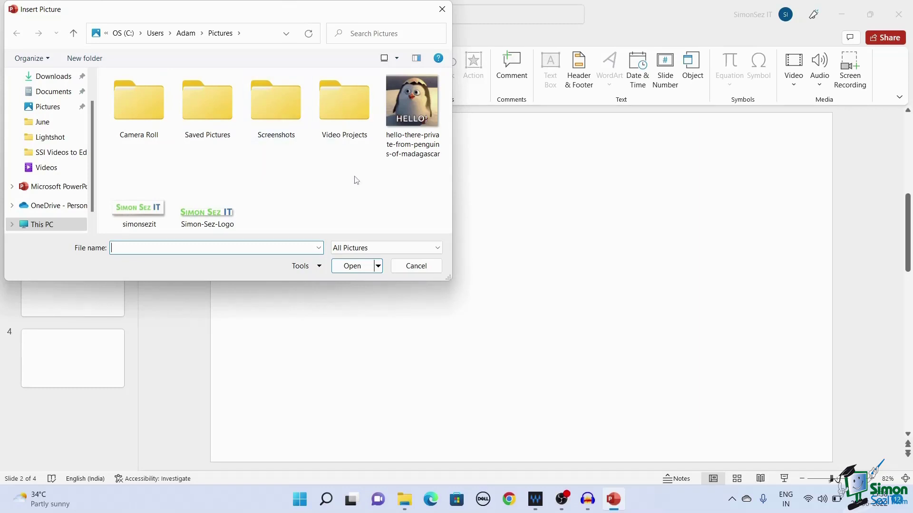
left_click(392, 144)
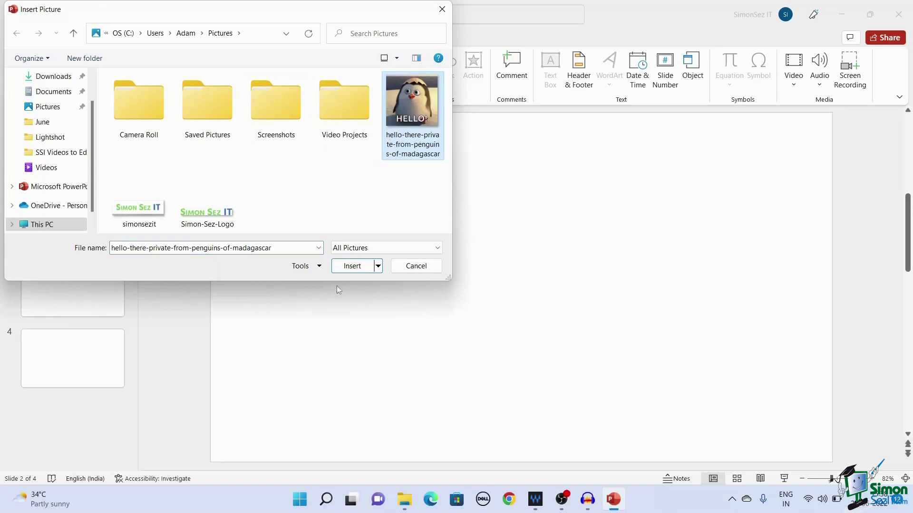
left_click(352, 266)
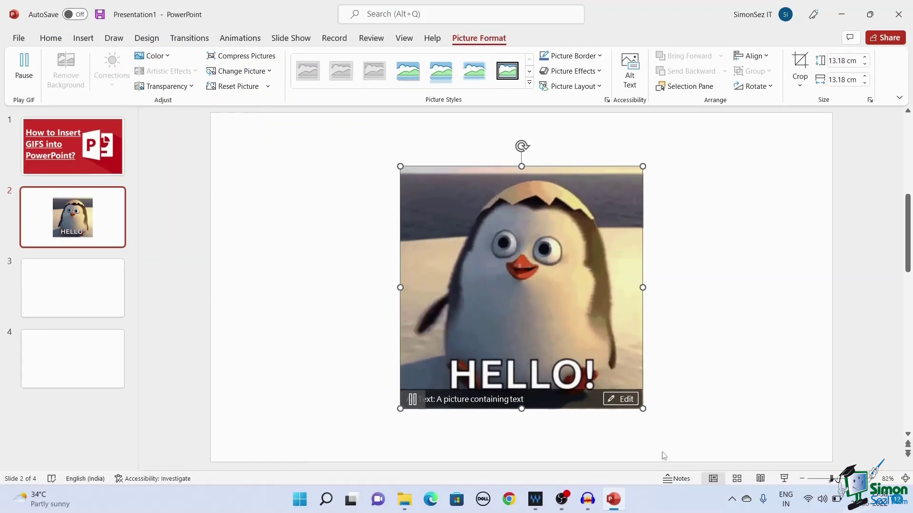
- Preview the penguin GIF in a slide show, then return to editing on slide 3
left_click(784, 478)
key("Escape")
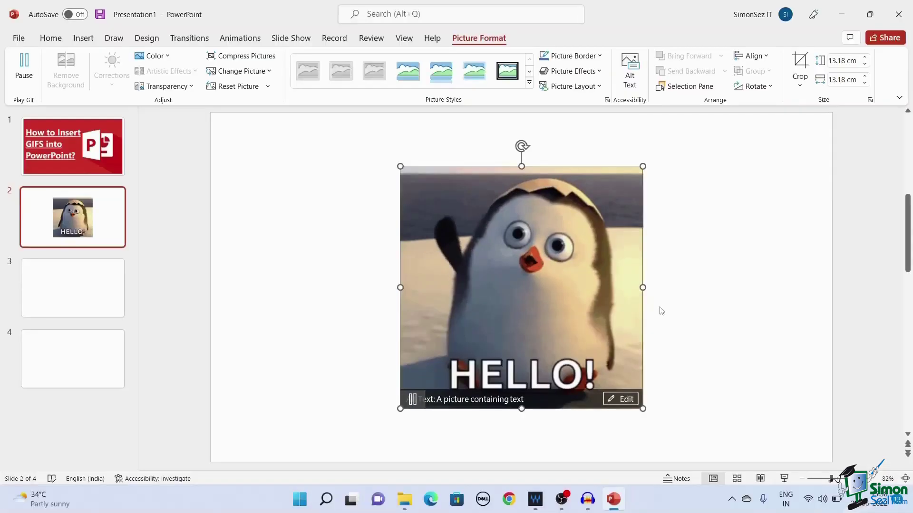
left_click(64, 288)
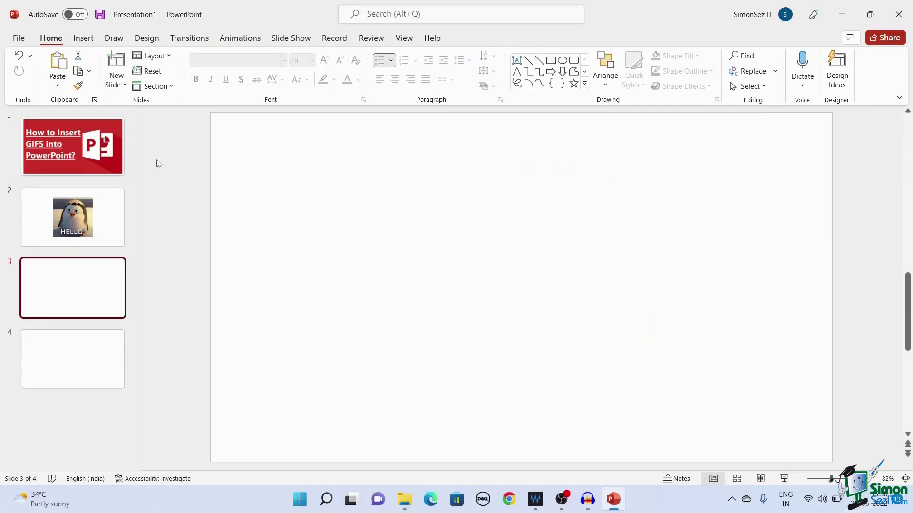
- Browse the stock videos, including the polar bear clip, and close the library without inserting
left_click(84, 38)
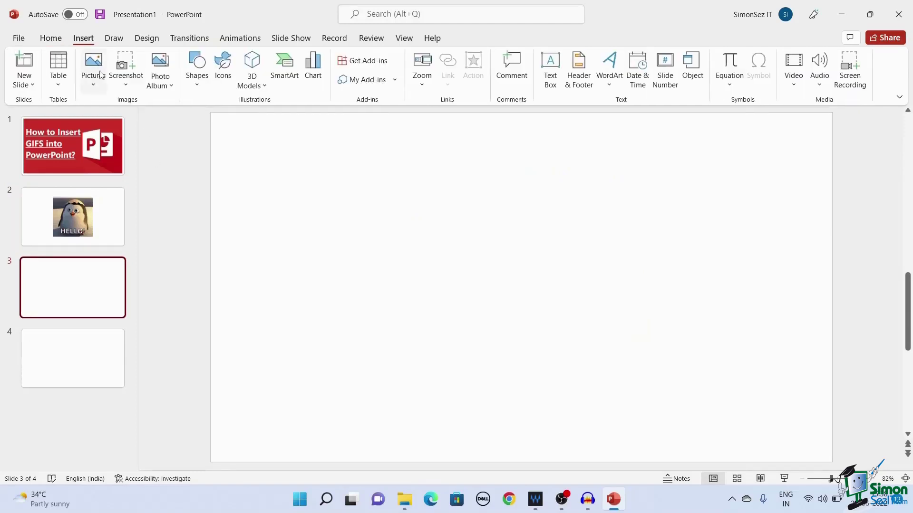
left_click(94, 86)
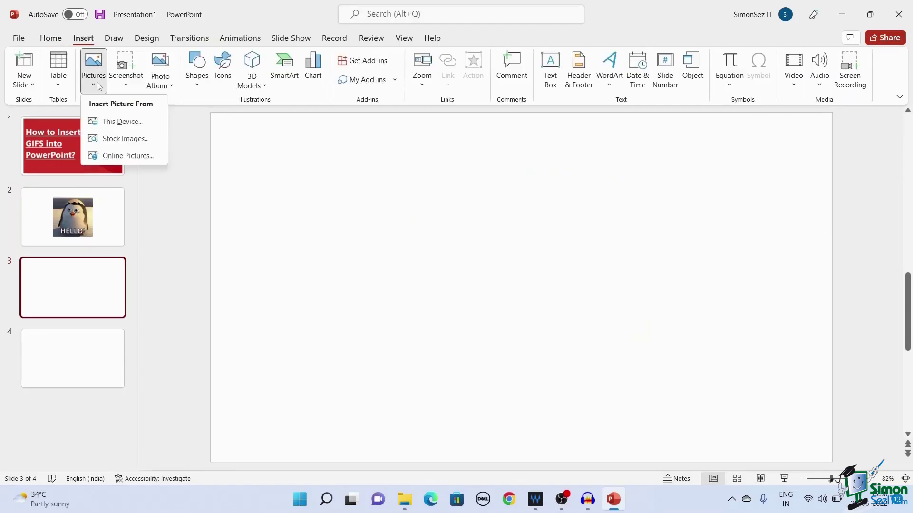
left_click(142, 140)
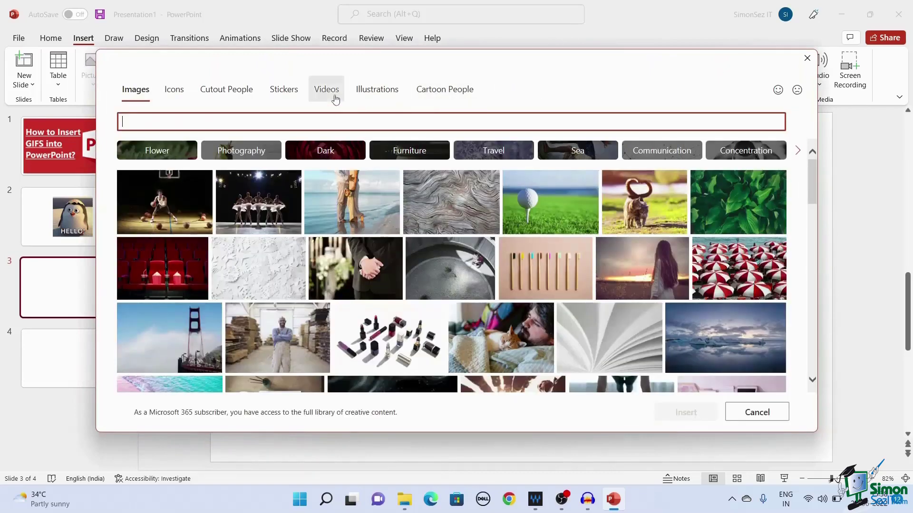
left_click(326, 89)
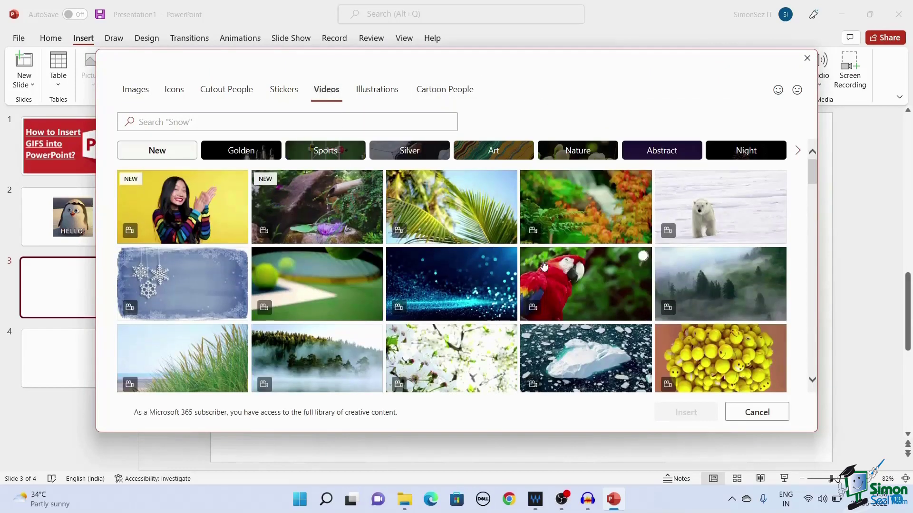
left_click(713, 210)
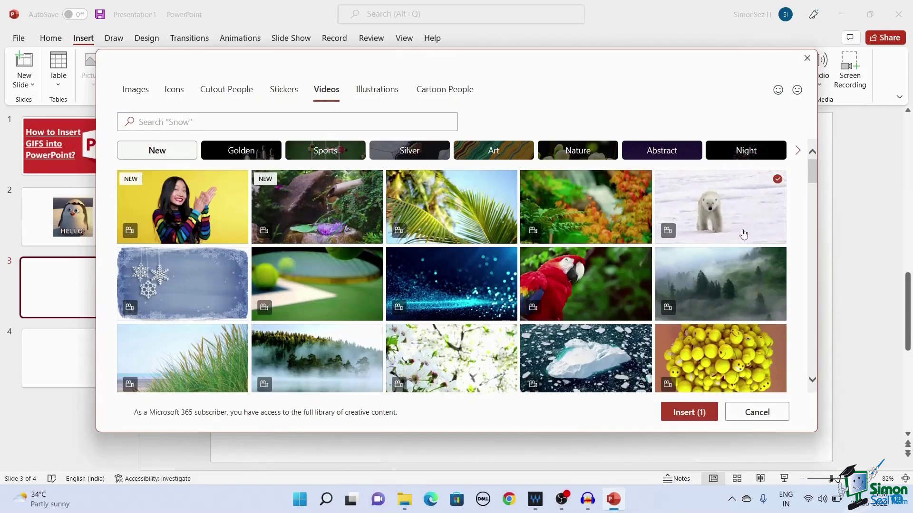
left_click(353, 122)
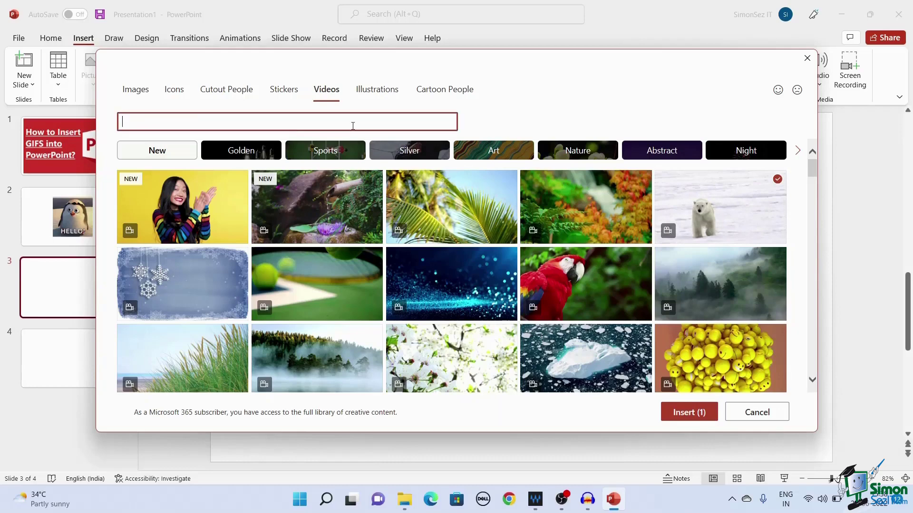
left_click(806, 57)
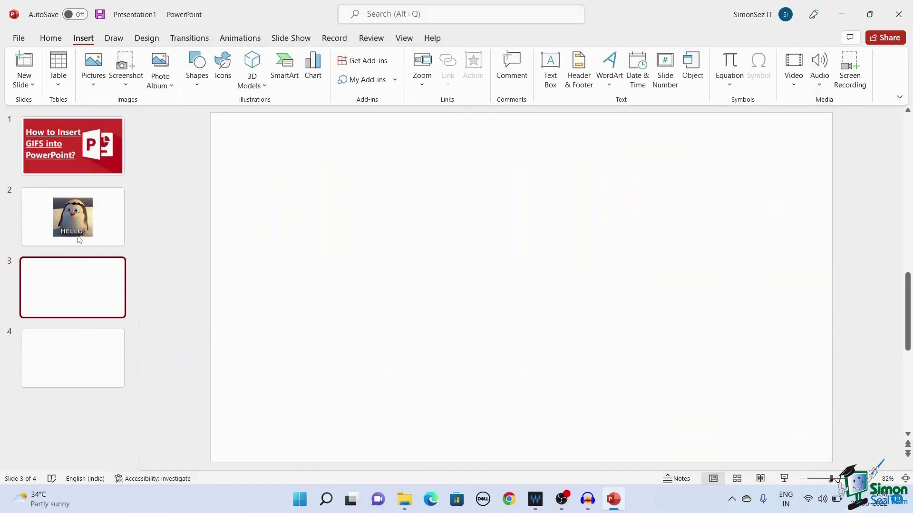
- Search online pictures for 'gif' and insert the panda GIF with its CC BY caption
left_click(93, 71)
left_click(126, 156)
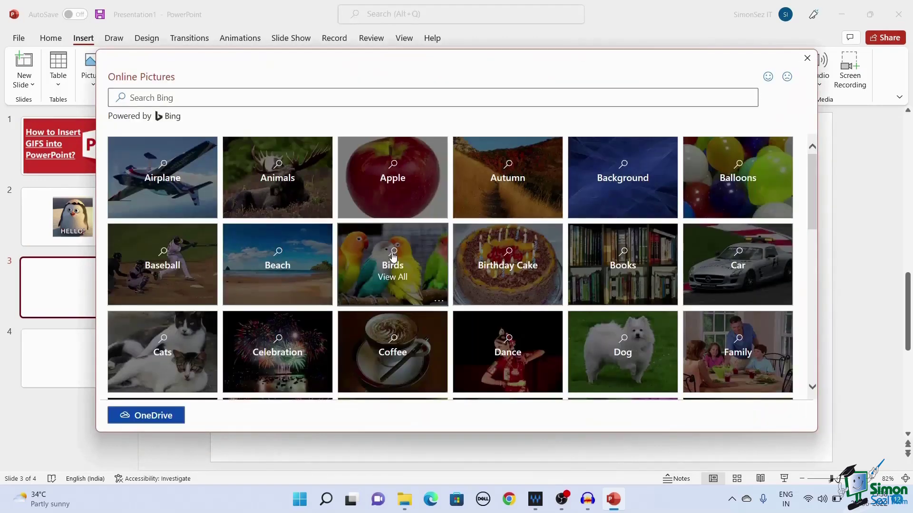
left_click(281, 97)
left_click(282, 100)
type("gif")
key("Return")
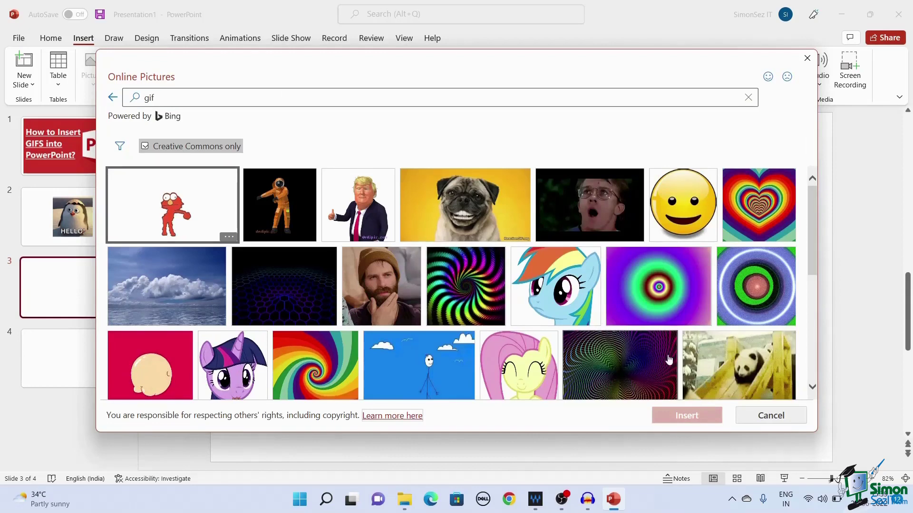
left_click(715, 367)
left_click(681, 415)
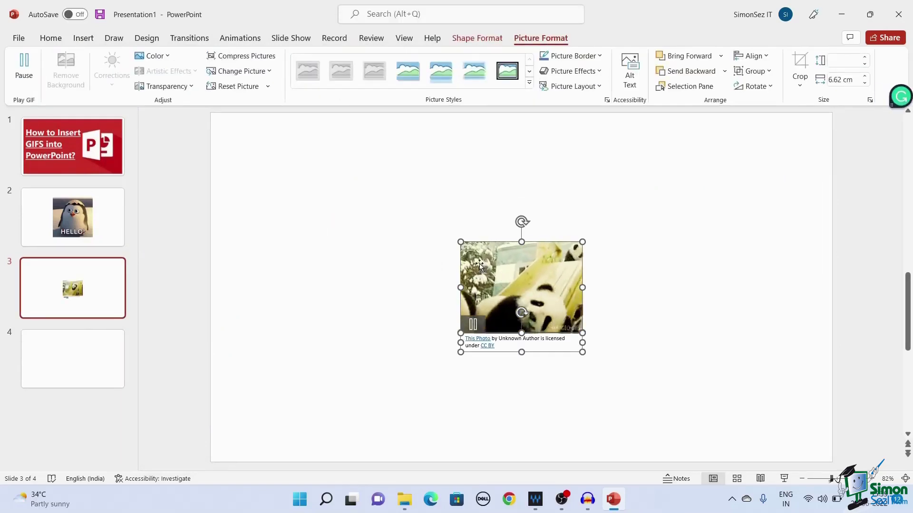
- Drag the panda GIF to the upper left and stretch it to about 13.68 cm wide
left_click_drag(425, 275, 433, 258)
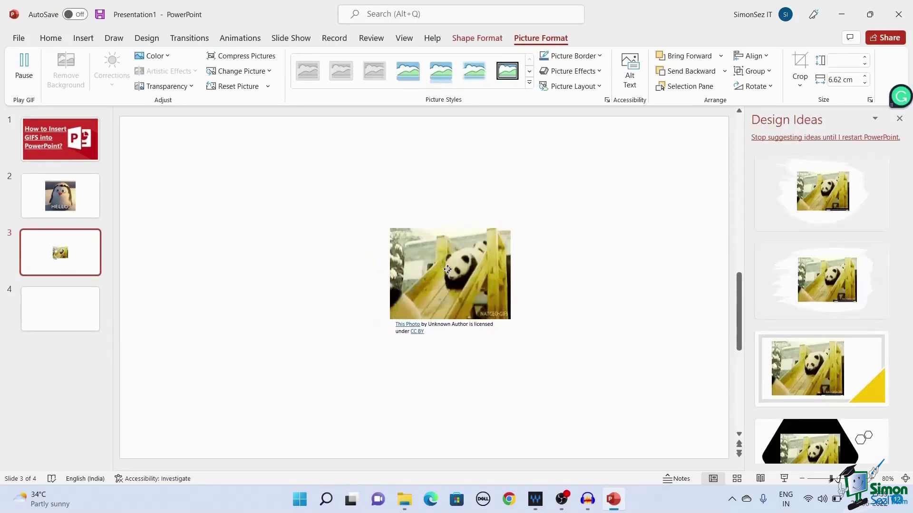
mouse_move(432, 259)
left_mouse_down()
mouse_move(423, 285)
mouse_move(306, 230)
left_mouse_up()
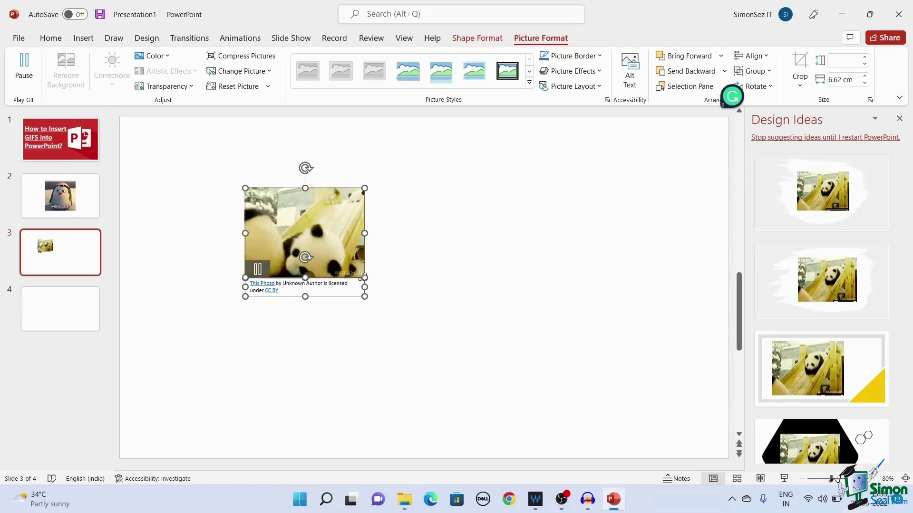
left_click_drag(366, 189, 415, 152)
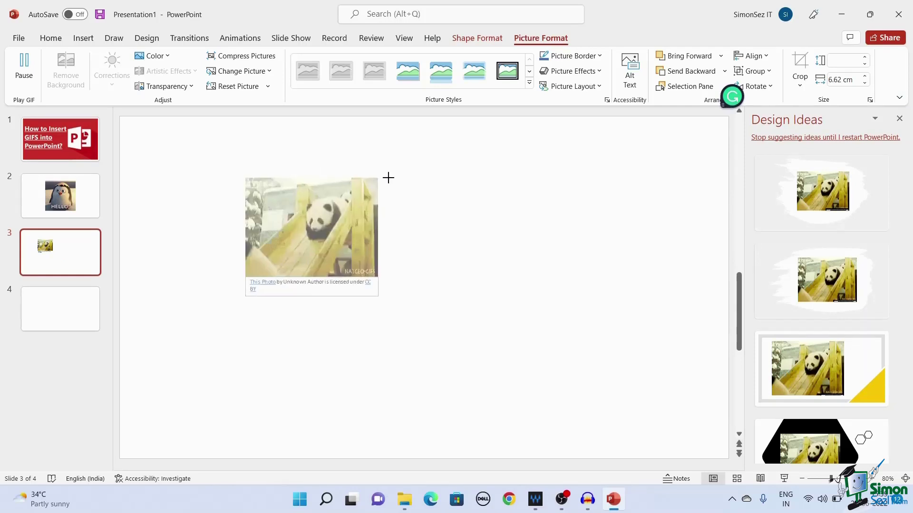
left_click_drag(413, 214, 491, 215)
mouse_move(368, 151)
left_mouse_down()
mouse_move(368, 309)
mouse_move(369, 278)
left_mouse_up()
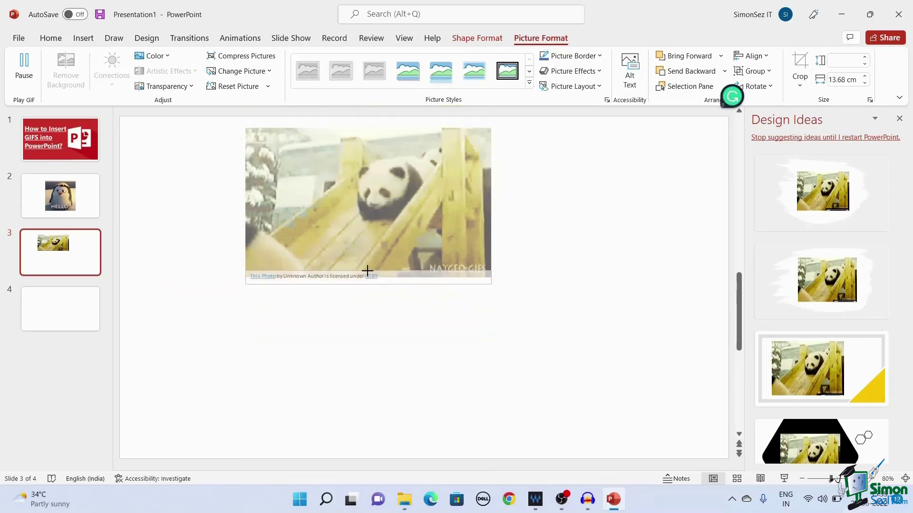